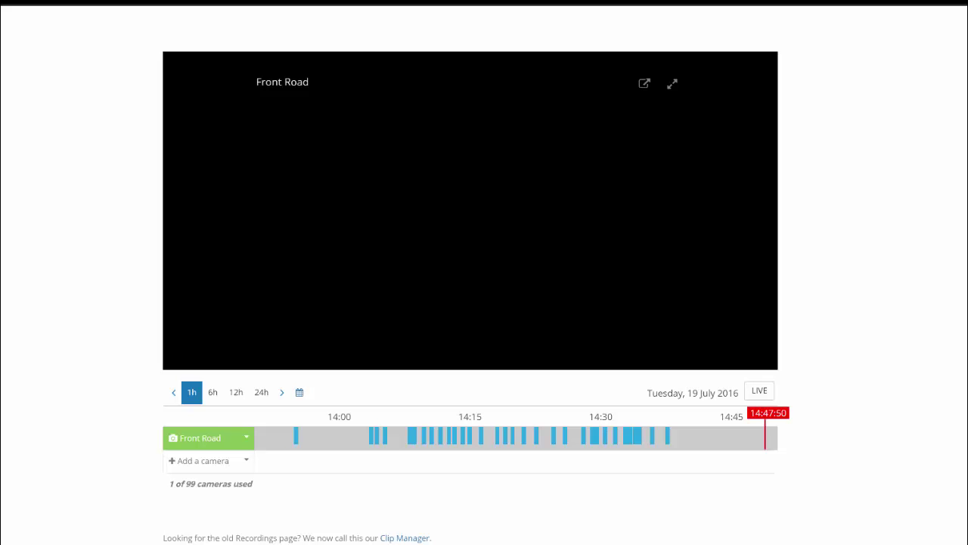
Bring up the Front Road camera's 1h event timeline for 19 July 2016 in the viewer
{"action": "mouse_move", "coordinate": [309, 157]}
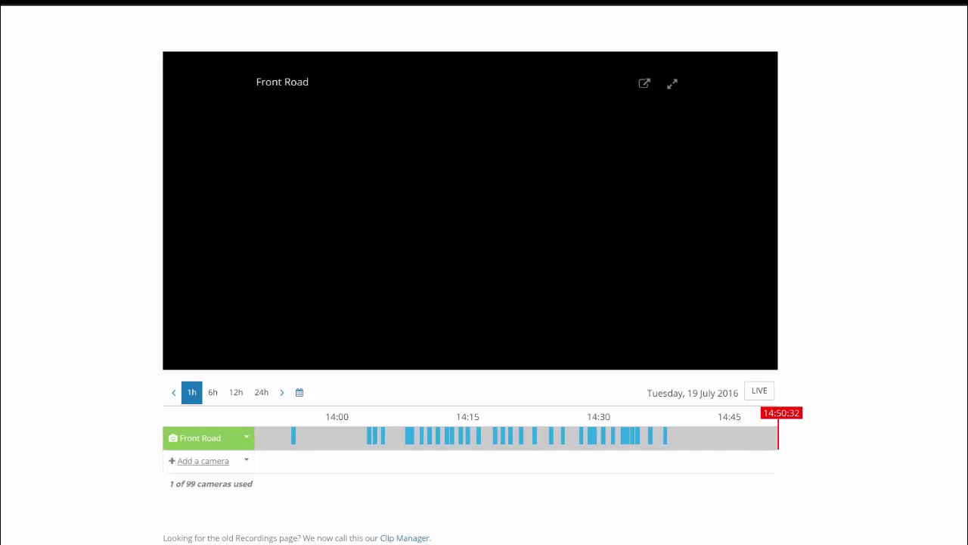
Start a new Generic MJPEG camera named OFFICE and choose D-Link as its model
{"action": "left_click", "coordinate": [203, 461]}
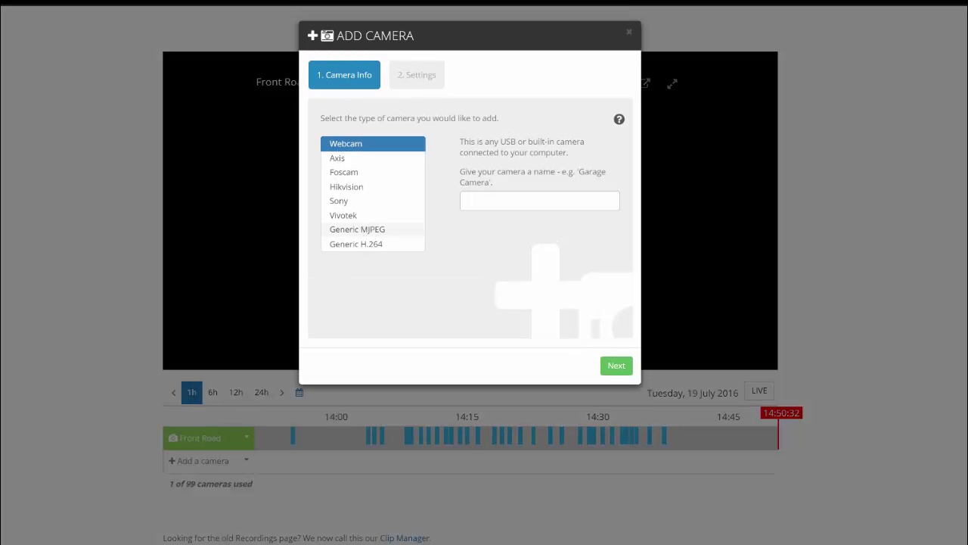
{"action": "left_click", "coordinate": [361, 233]}
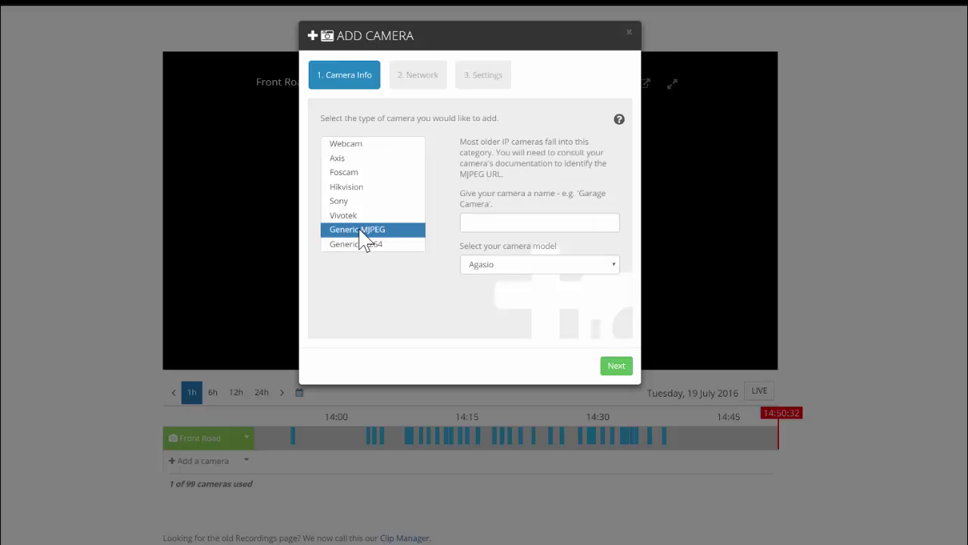
{"action": "left_click", "coordinate": [492, 222]}
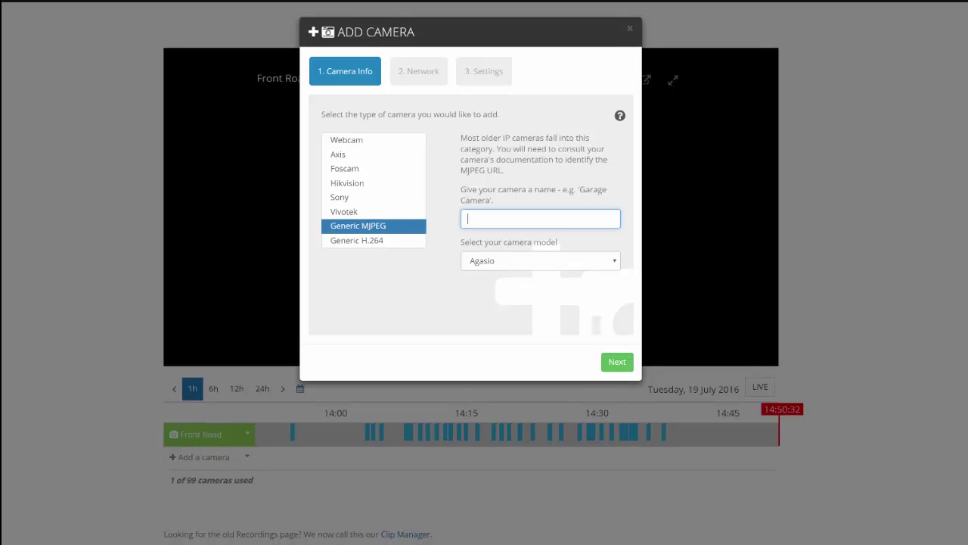
{"action": "type", "text": "OFFICE"}
{"action": "left_click", "coordinate": [613, 262]}
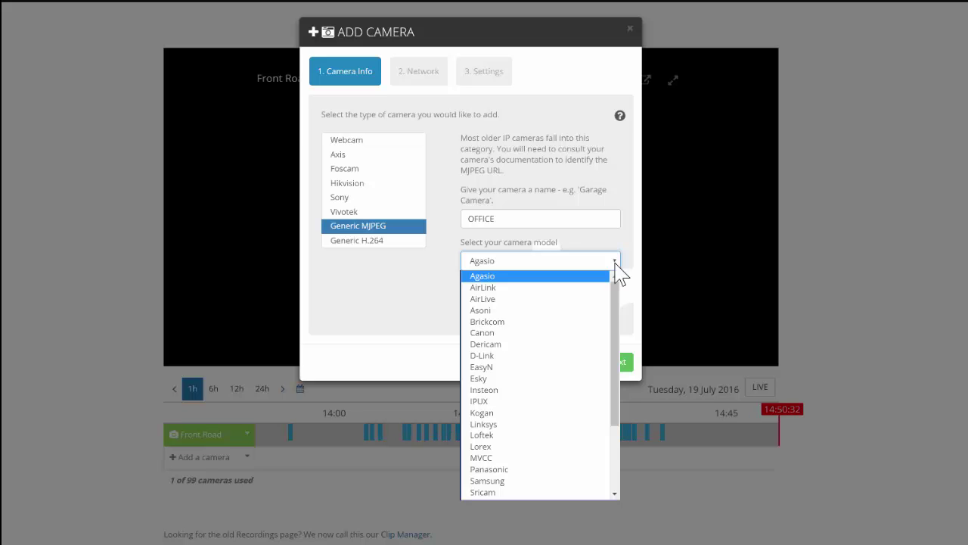
{"action": "left_click_drag", "start_coordinate": [616, 313], "coordinate": [617, 386]}
{"action": "scroll", "coordinate": [515, 364], "scroll_direction": "up", "scroll_amount": 5}
{"action": "left_click", "coordinate": [485, 355]}
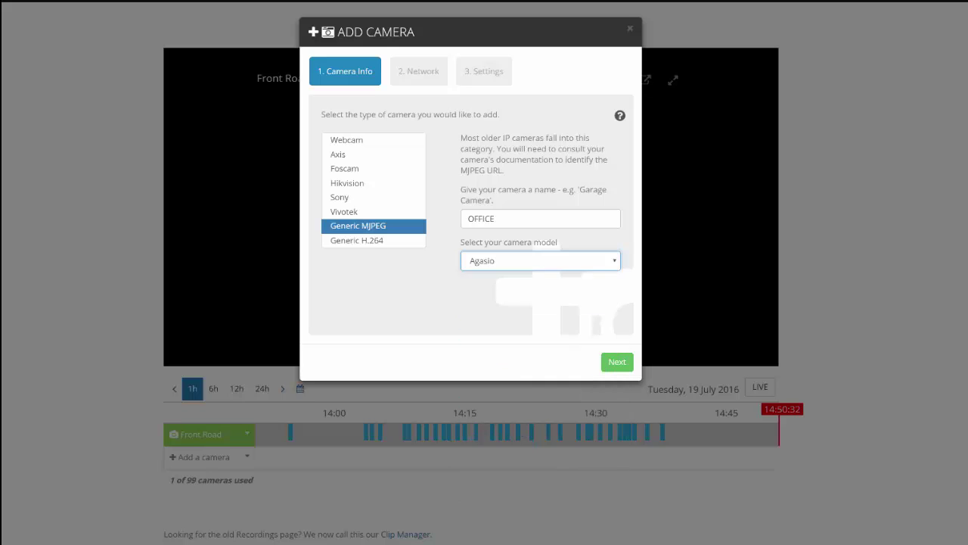
Enter the camera's username and password with port 2024, then run the connection test
{"action": "left_click", "coordinate": [617, 362]}
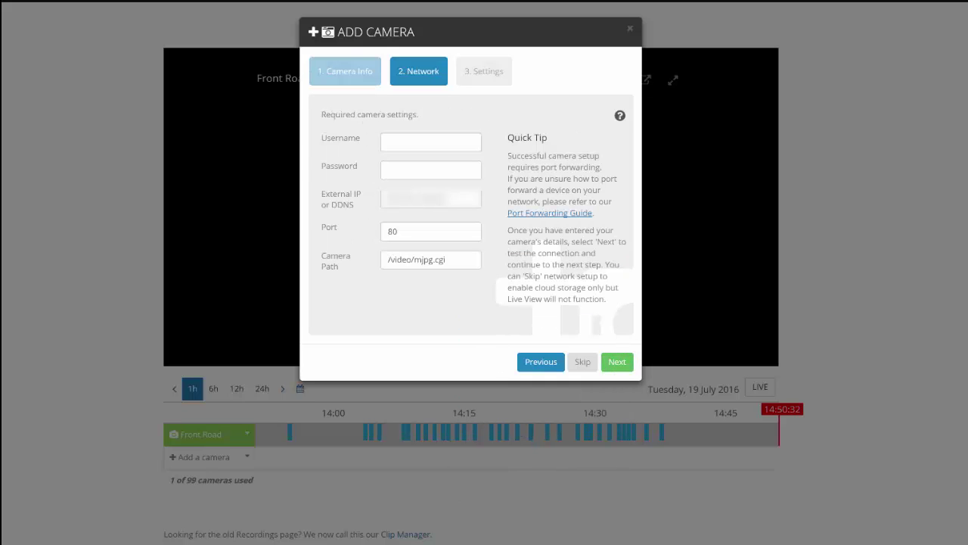
{"action": "left_click", "coordinate": [391, 145]}
{"action": "type", "text": "admin"}
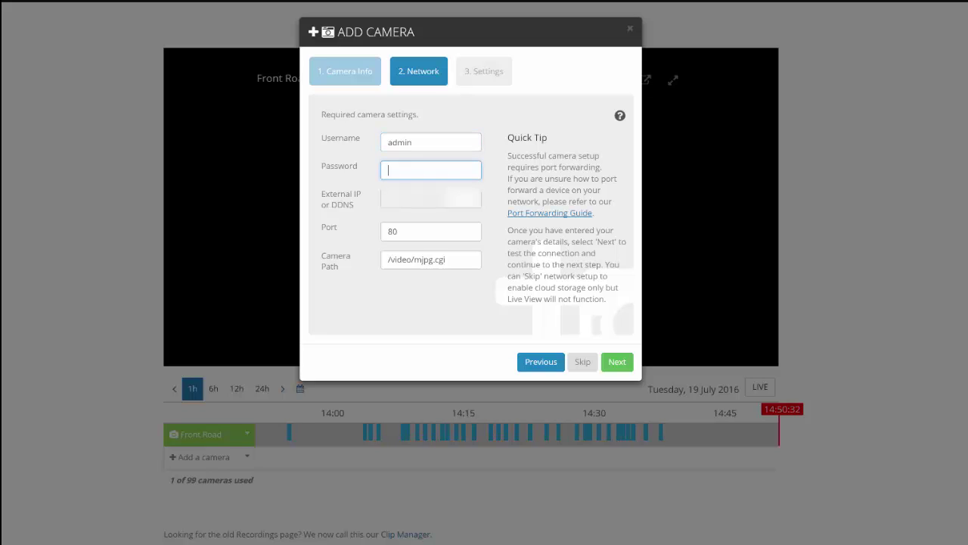
{"action": "type", "text": "admin"}
{"action": "key", "text": "Tab"}
{"action": "key", "text": "Tab"}
{"action": "type", "text": "2024"}
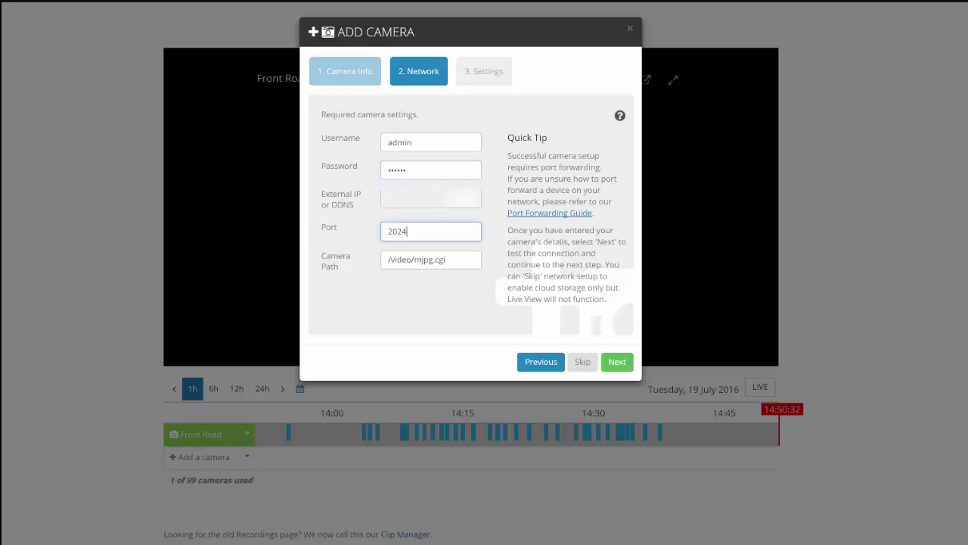
{"action": "left_click", "coordinate": [612, 363]}
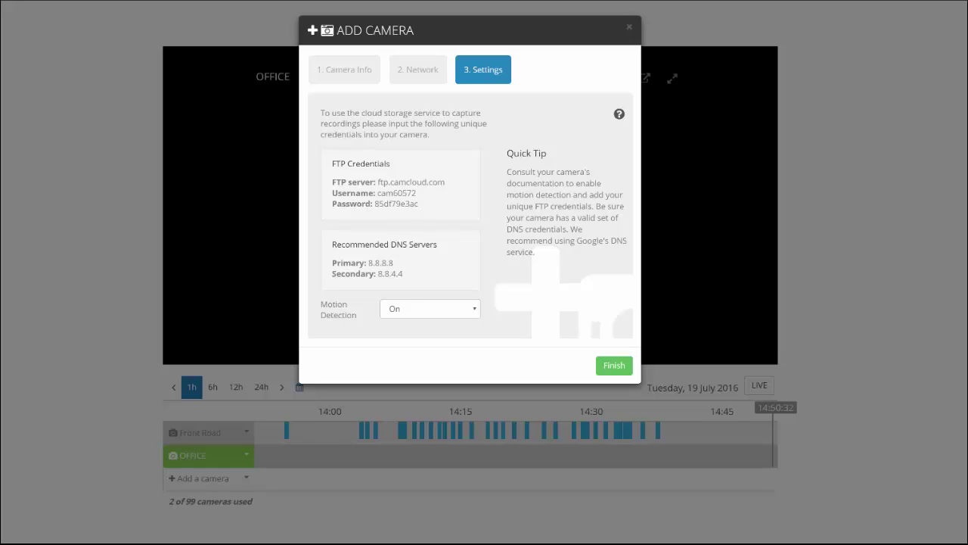
Finish adding the OFFICE camera and select its FTP credentials text for copying
{"action": "left_click", "coordinate": [615, 367]}
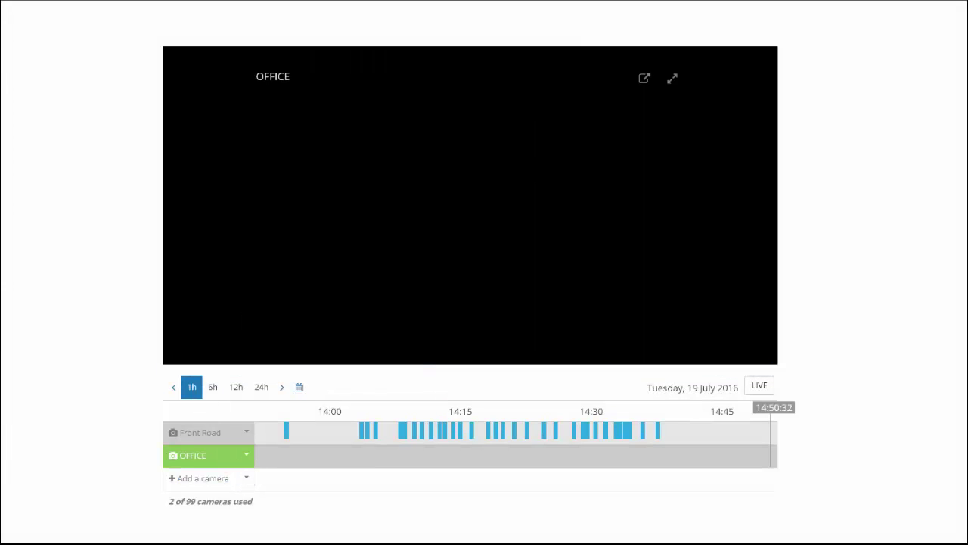
{"action": "left_click", "coordinate": [246, 457]}
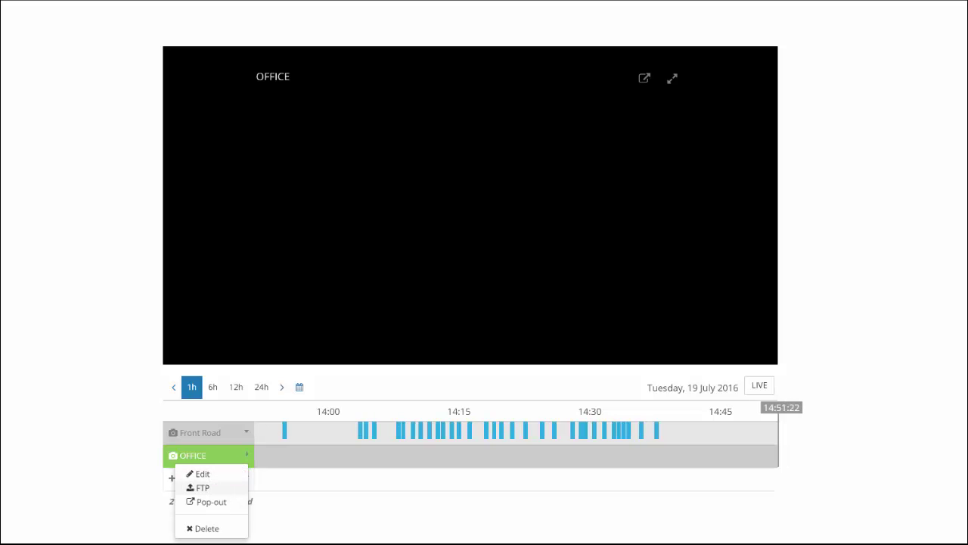
{"action": "left_click", "coordinate": [200, 487]}
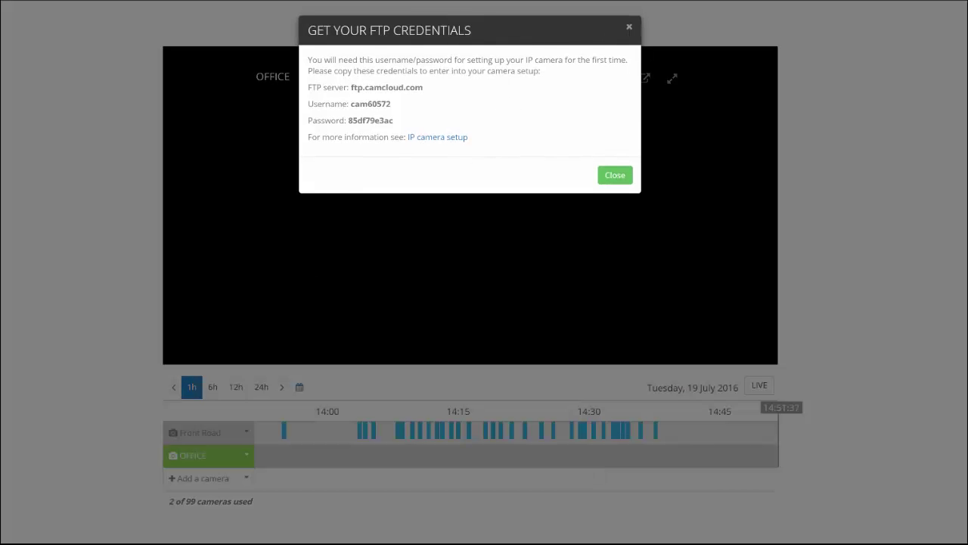
{"action": "left_click_drag", "start_coordinate": [616, 19], "coordinate": [584, 186]}
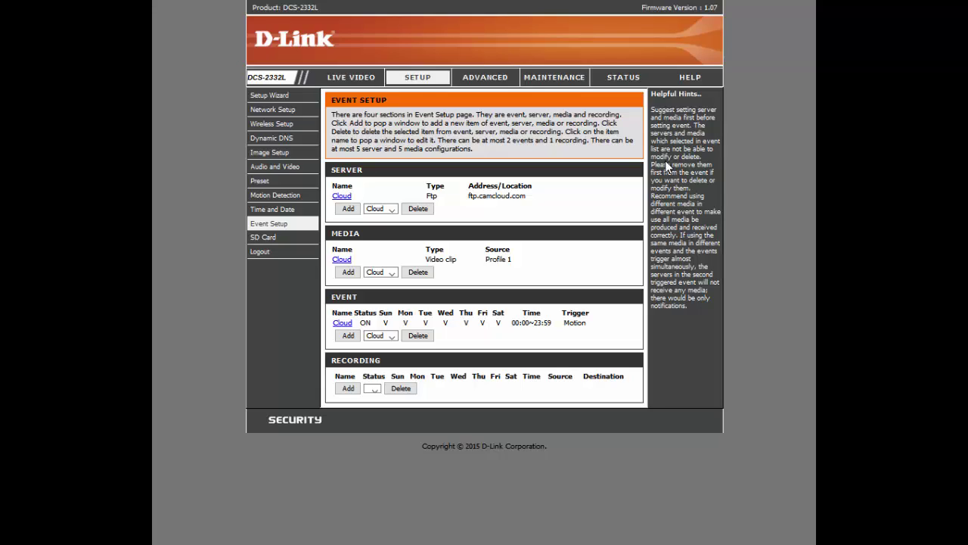
{"action": "left_click", "coordinate": [416, 85]}
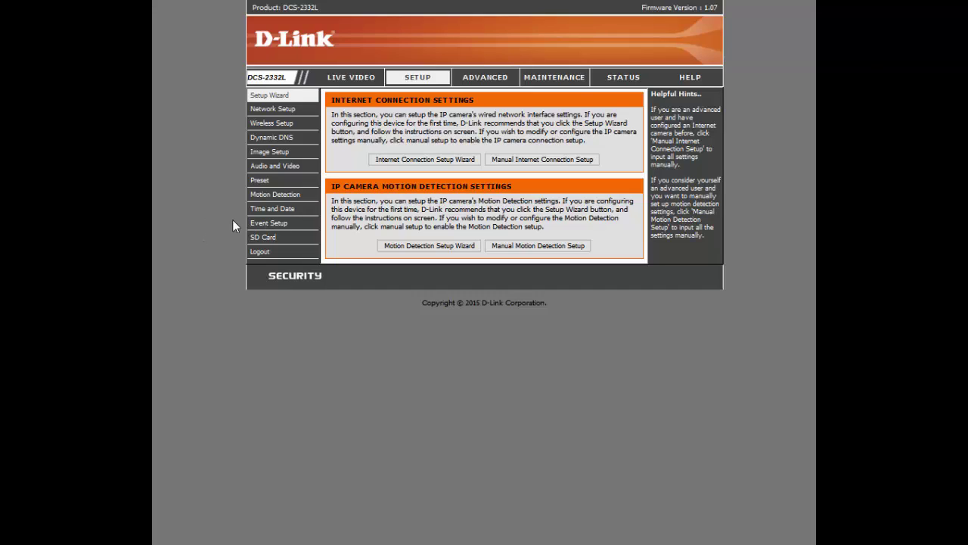
{"action": "left_click", "coordinate": [275, 226]}
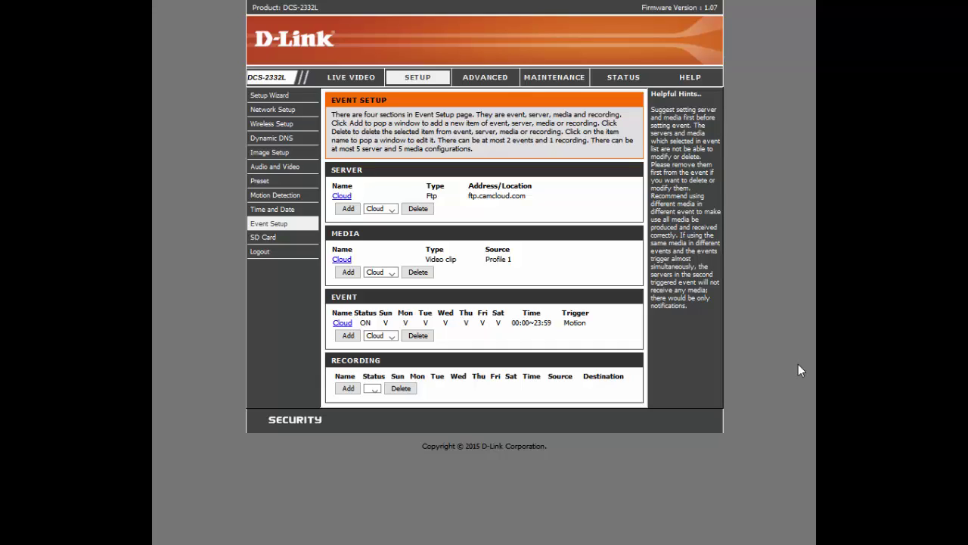
Save the Cloud FTP server for ftp.camcloud.com with port 21, remote folder / and passive mode
{"action": "left_click", "coordinate": [342, 197]}
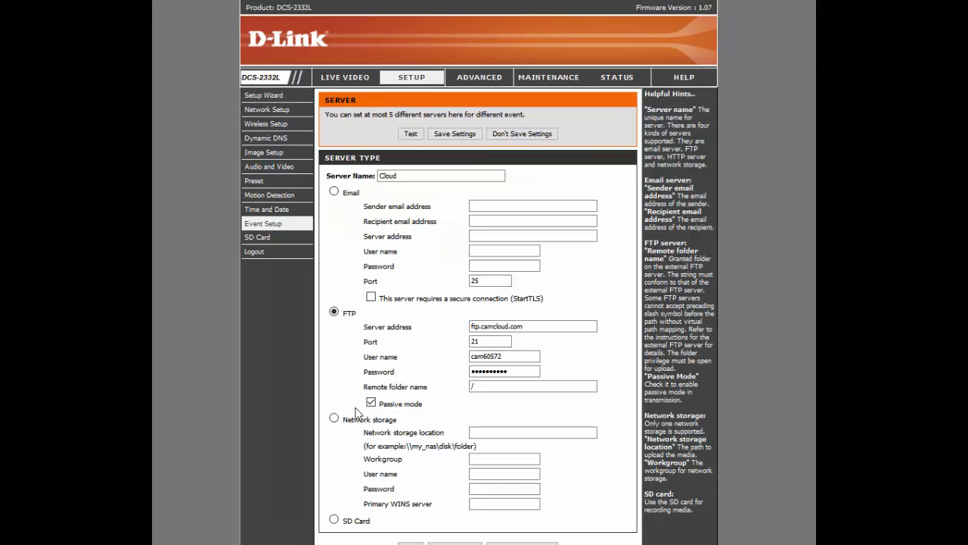
{"action": "scroll", "coordinate": [431, 430], "scroll_direction": "down", "scroll_amount": 1}
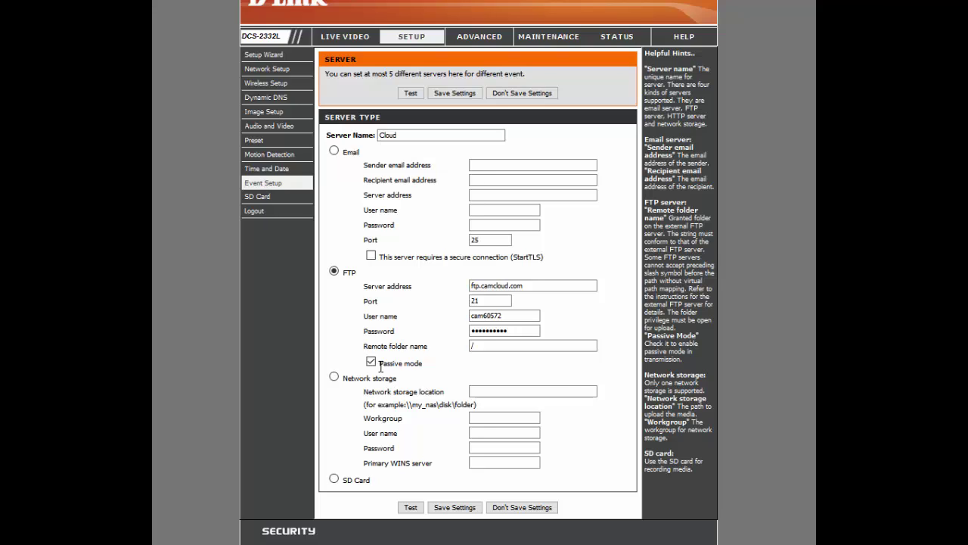
{"action": "left_click", "coordinate": [493, 347]}
{"action": "left_click", "coordinate": [445, 509]}
{"action": "left_click", "coordinate": [451, 508]}
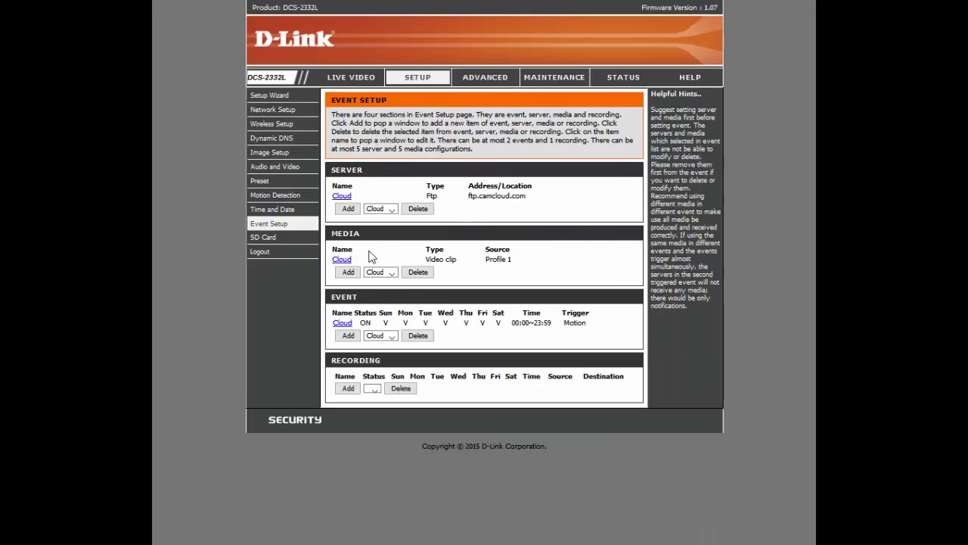
Save Cloud media as a Profile1 video clip: 3 s pre-event, 30 s maximum, 5000 KB
{"action": "left_click", "coordinate": [342, 261]}
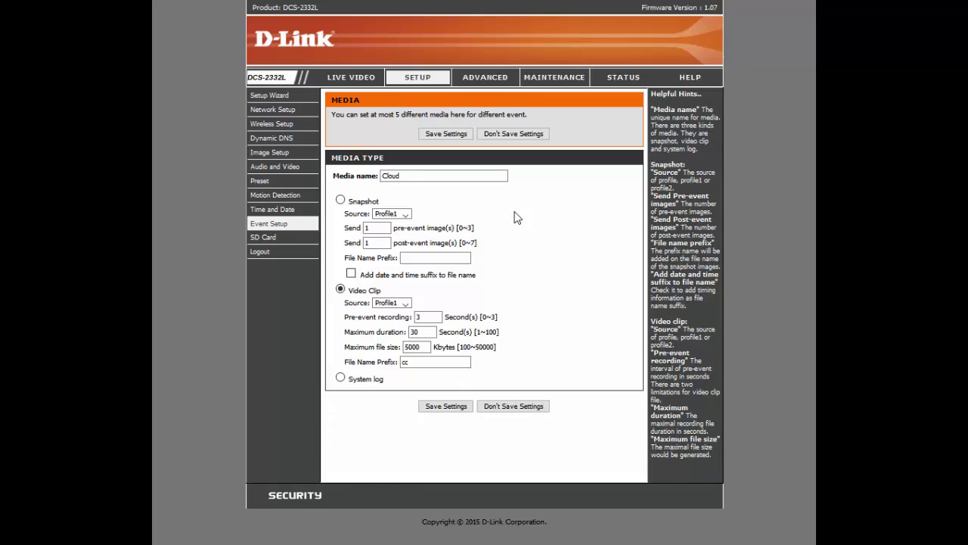
{"action": "left_click", "coordinate": [455, 410]}
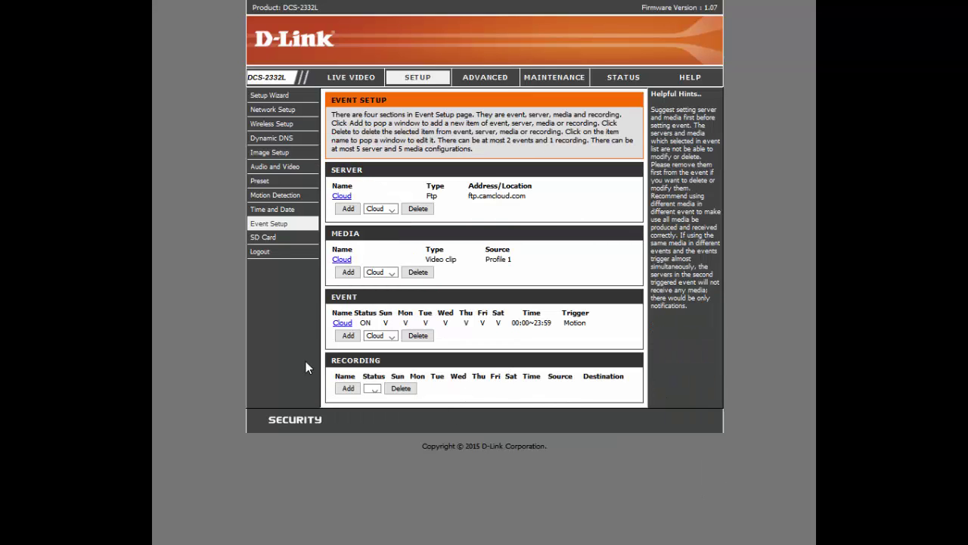
Save the Cloud event: highest priority, video motion trigger, always on all days, Cloud media attached
{"action": "left_click", "coordinate": [342, 323]}
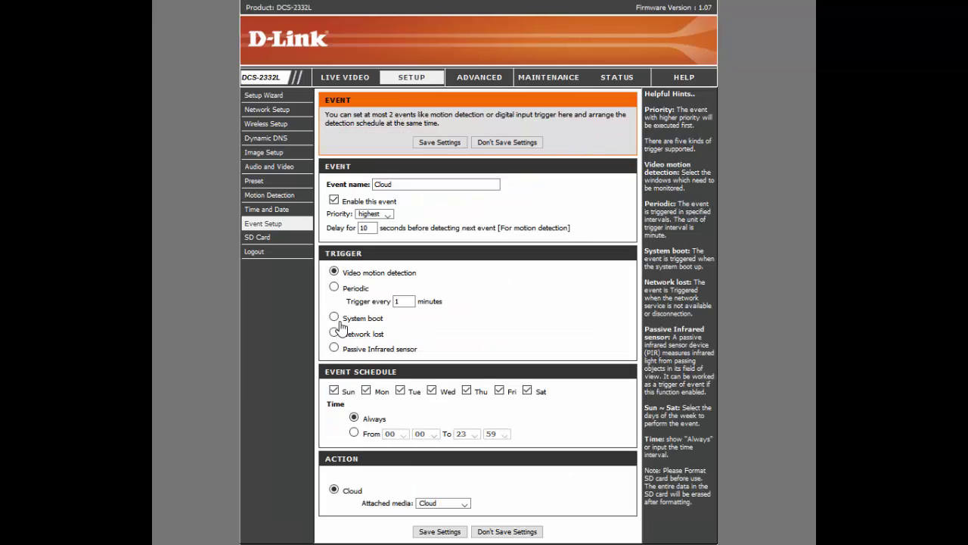
{"action": "scroll", "coordinate": [443, 352], "scroll_direction": "down", "scroll_amount": 1}
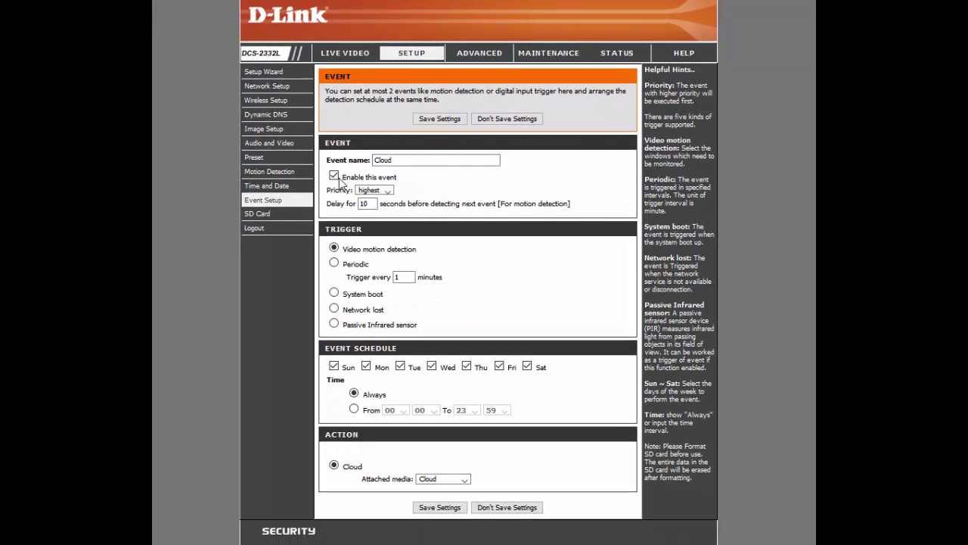
{"action": "left_click", "coordinate": [375, 190]}
{"action": "left_click", "coordinate": [371, 199]}
{"action": "left_click_drag", "start_coordinate": [418, 249], "coordinate": [345, 252]}
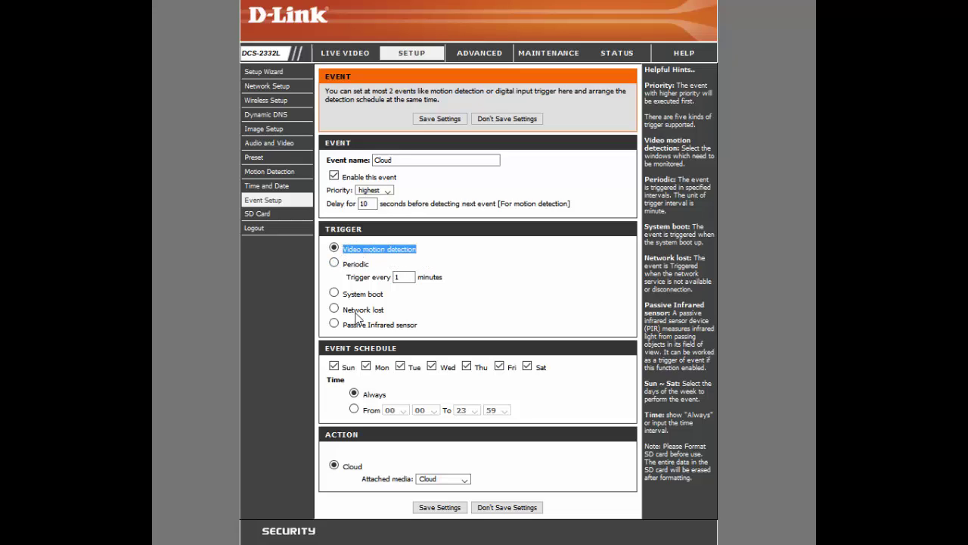
{"action": "left_click", "coordinate": [326, 286]}
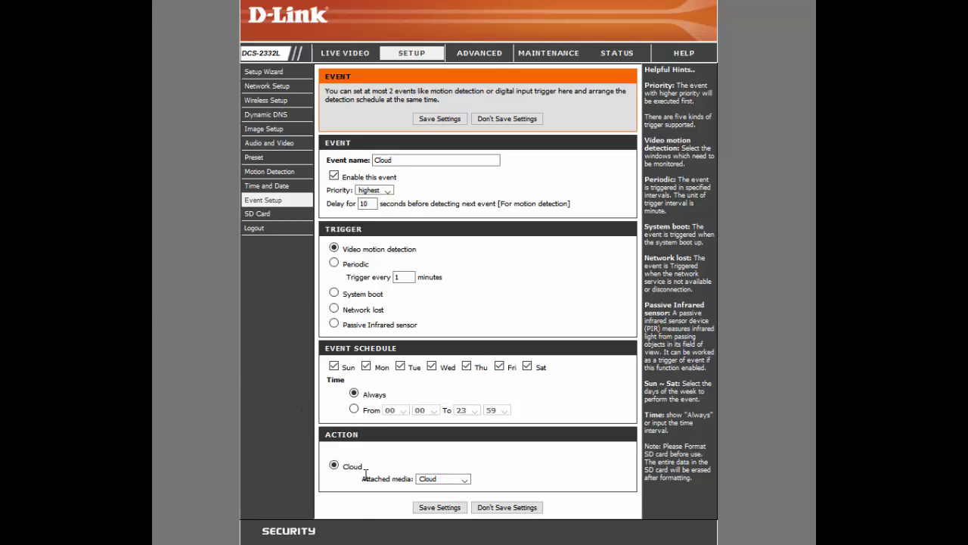
{"action": "left_click", "coordinate": [465, 481]}
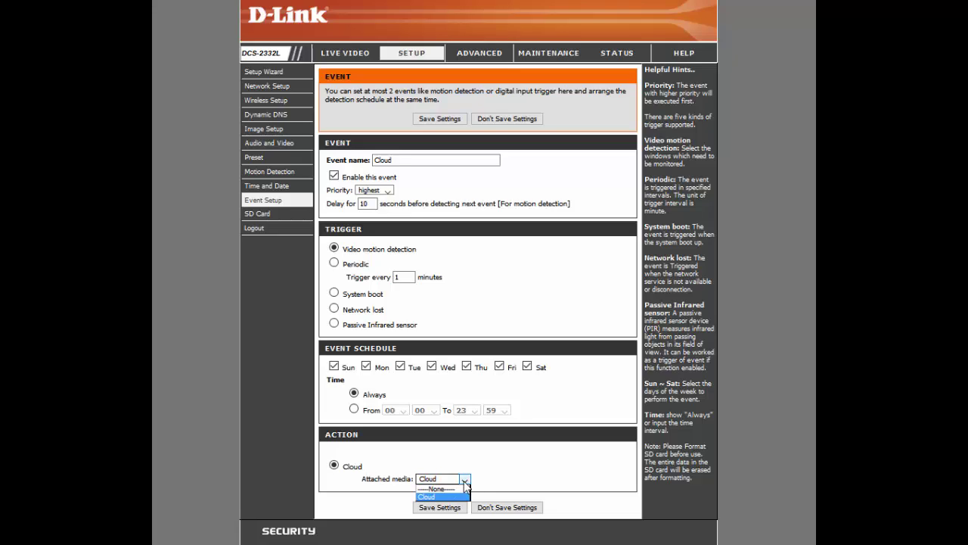
{"action": "left_click", "coordinate": [465, 481]}
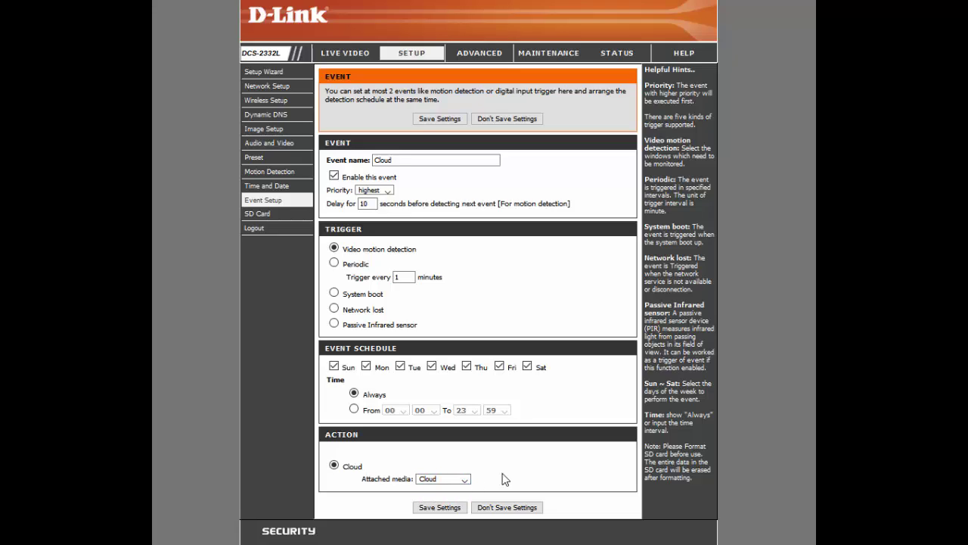
{"action": "left_click", "coordinate": [430, 508]}
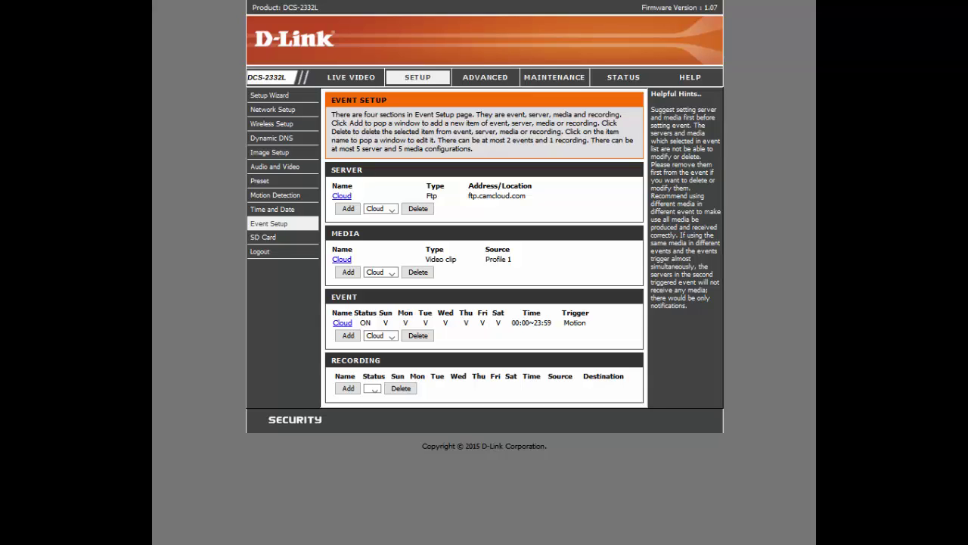
Enable video motion detection across the whole grid at sensitivity 85 and save
{"action": "left_click", "coordinate": [275, 195]}
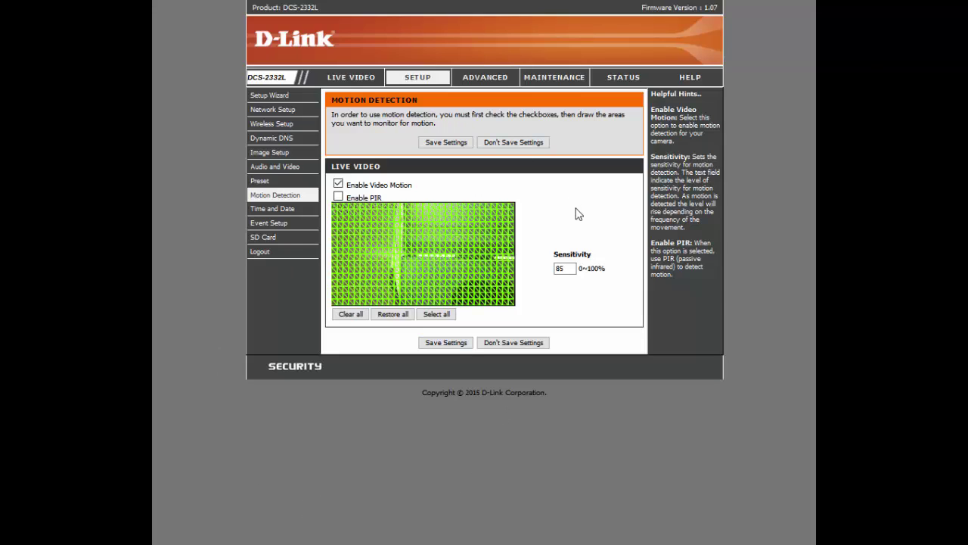
{"action": "left_click", "coordinate": [337, 184]}
{"action": "left_click", "coordinate": [455, 345]}
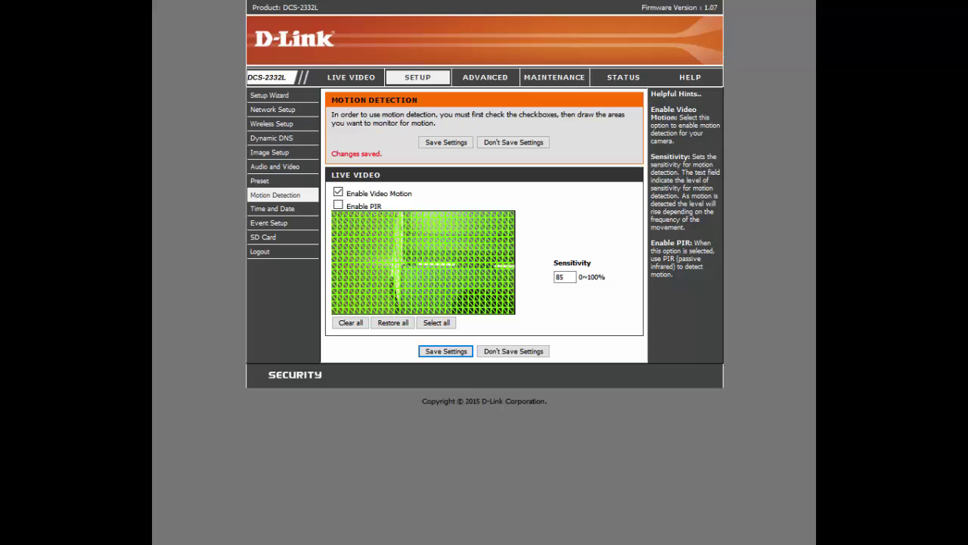